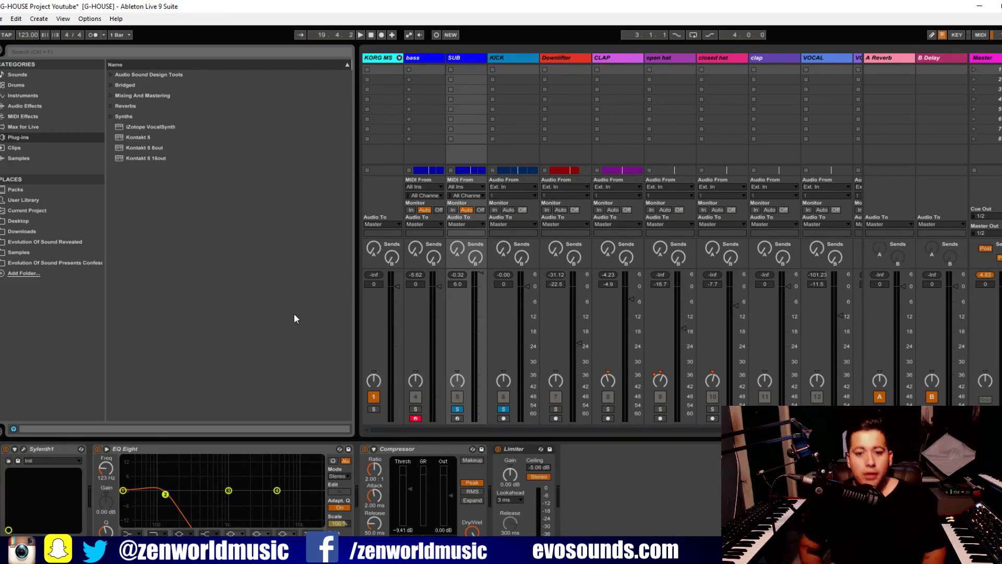
Switch to the Arrangement View and play back the soloed SUB and KICK tracks to hear them together.
key(Tab)
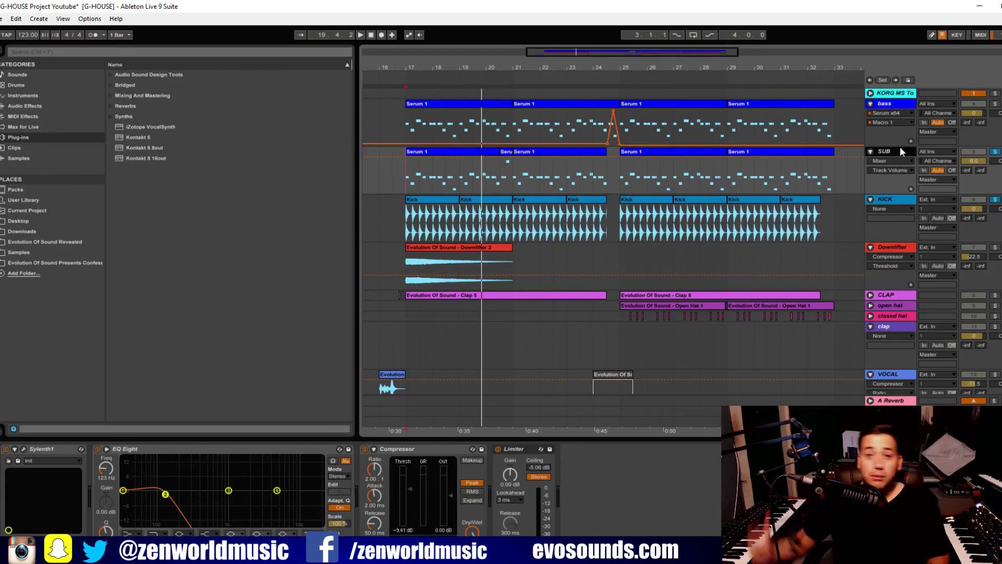
click(900, 198)
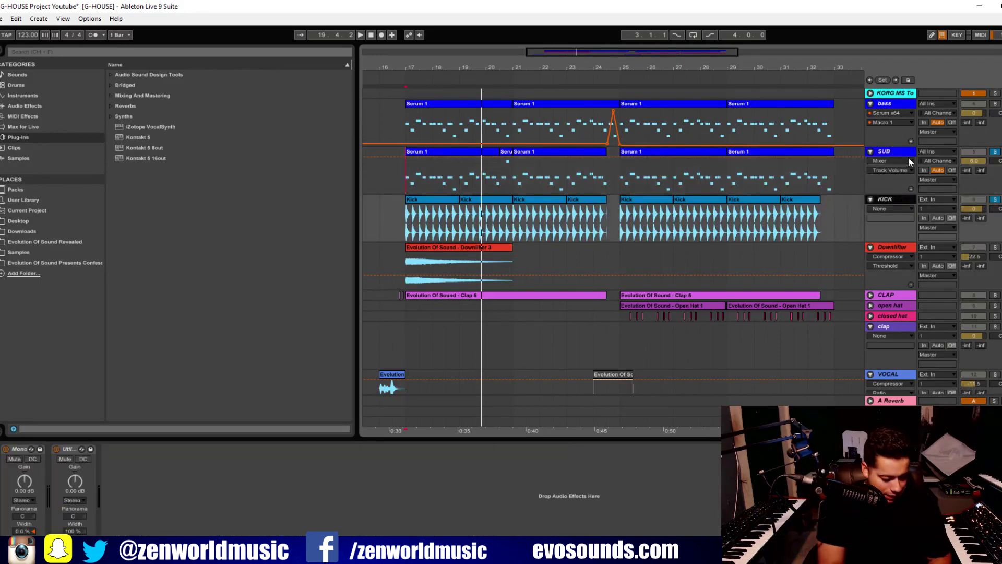
key(space)
key(space)
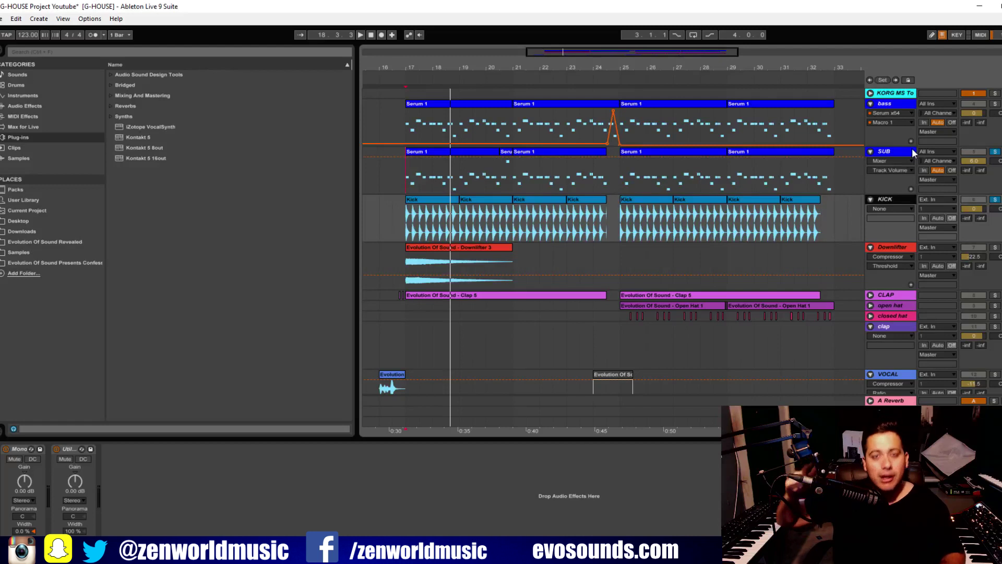
click(913, 151)
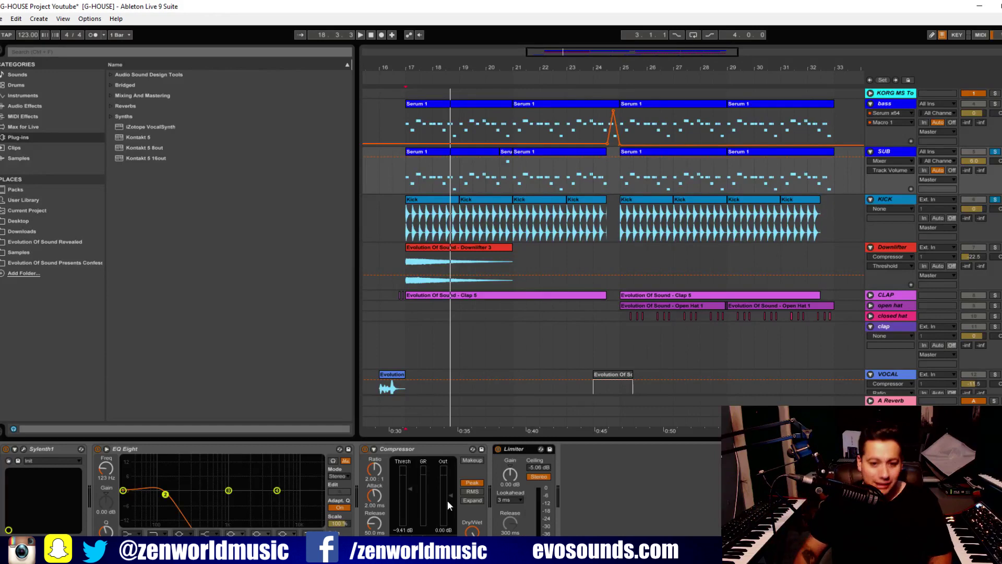
Examine how the SUB notes line up with the kick hits around bar 17.
key(plus)
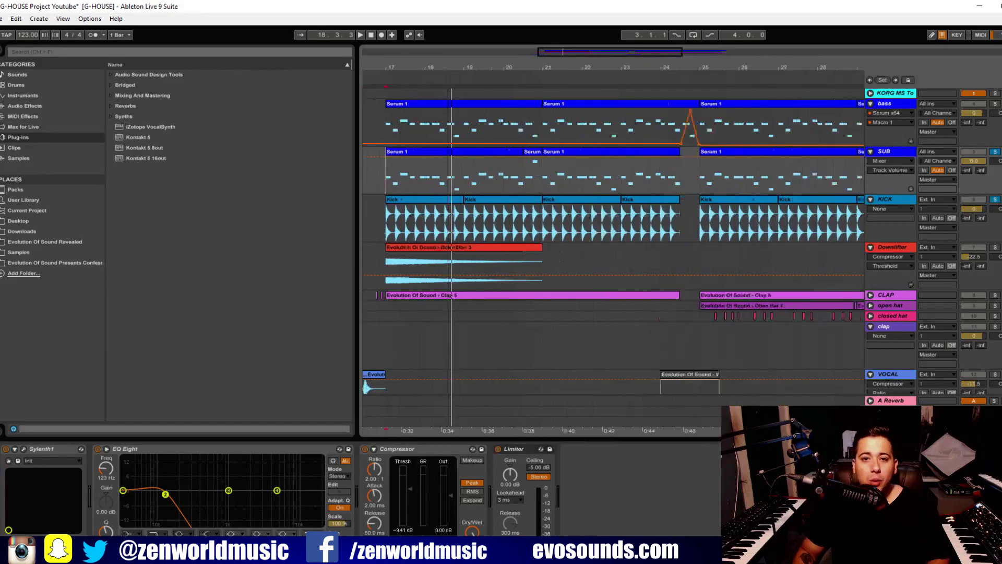
click(500, 152)
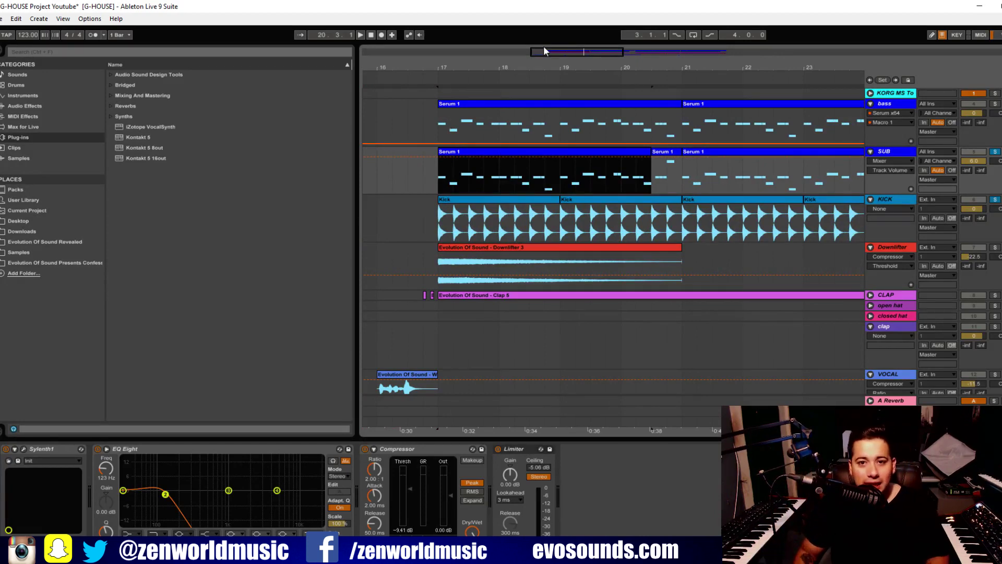
drag(547, 51, 528, 184)
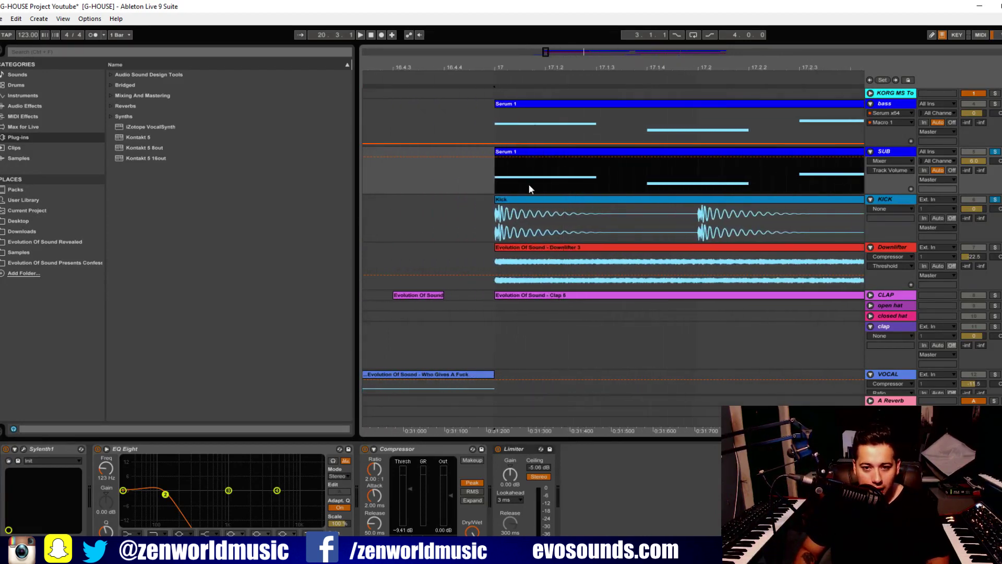
drag(493, 233, 596, 237)
click(492, 183)
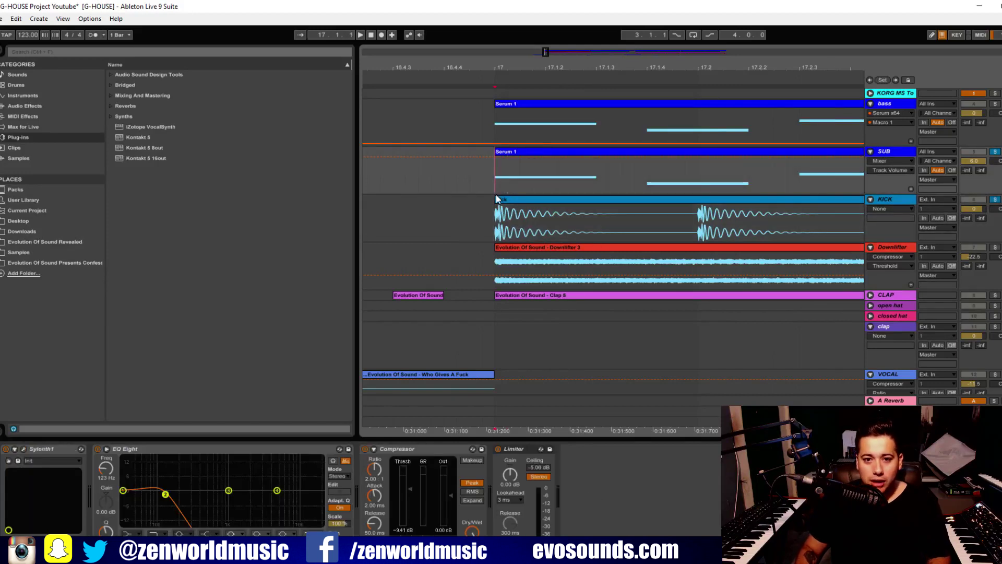
click(499, 214)
click(504, 180)
click(498, 178)
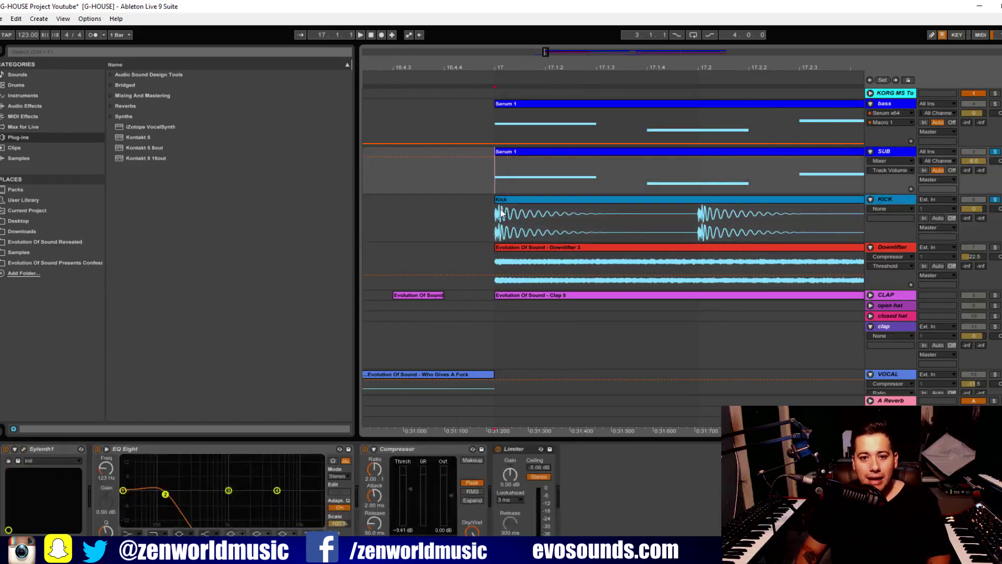
click(497, 178)
click(496, 178)
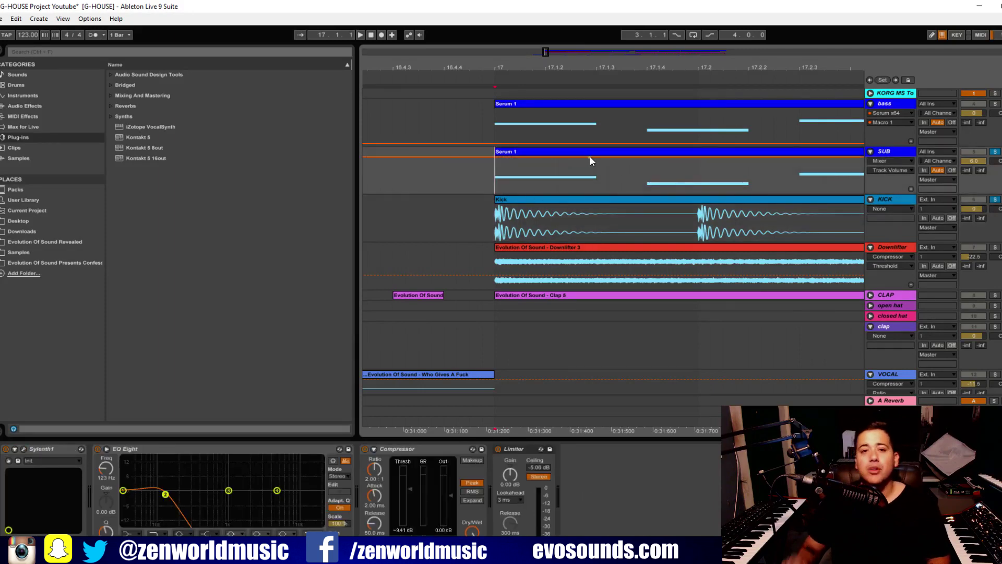
click(656, 179)
click(645, 181)
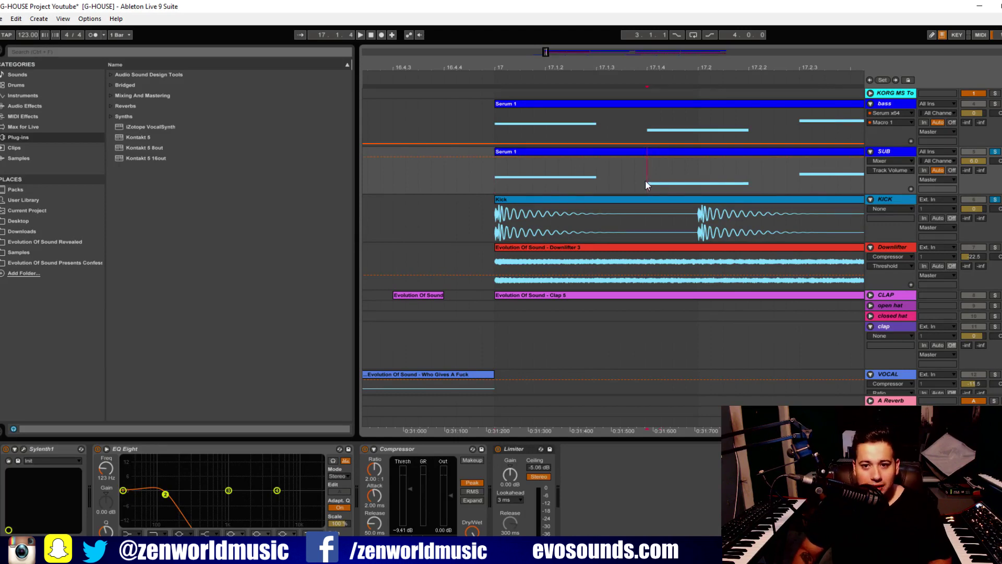
click(699, 180)
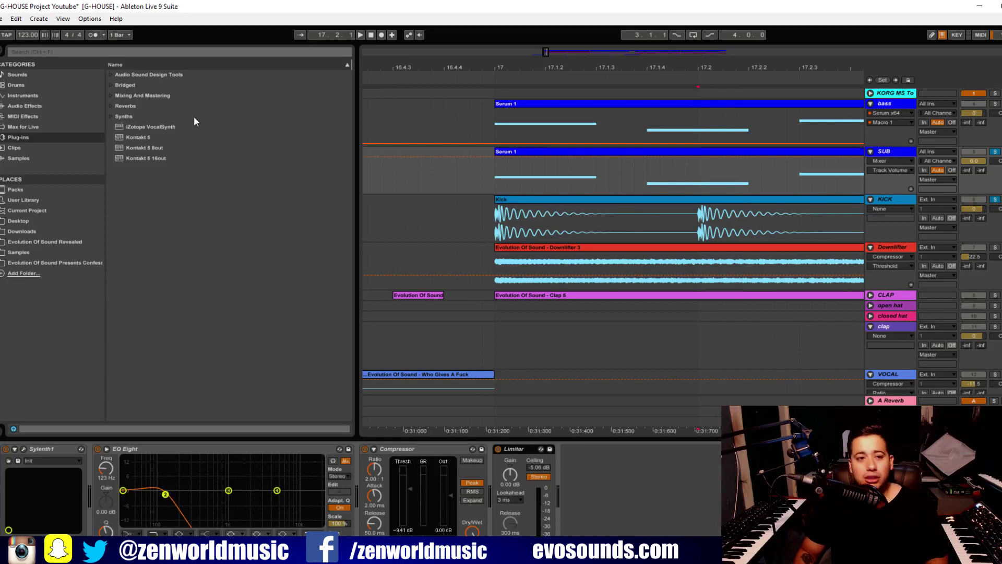
Find Compressor among the audio effects and add one to the SUB track between its existing Compressor and Limiter.
click(25, 106)
click(110, 51)
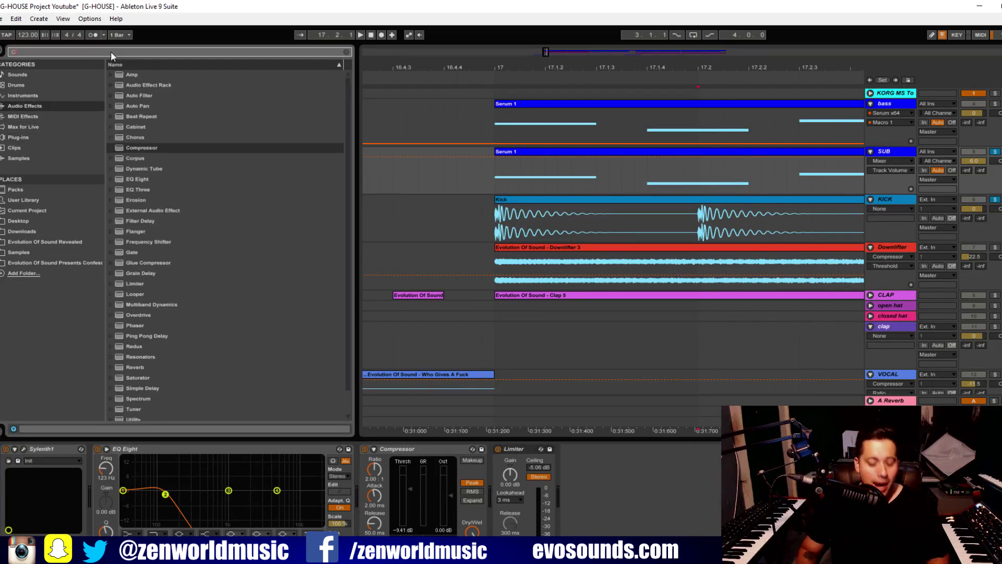
text(COMP)
click(122, 84)
drag(122, 84, 497, 521)
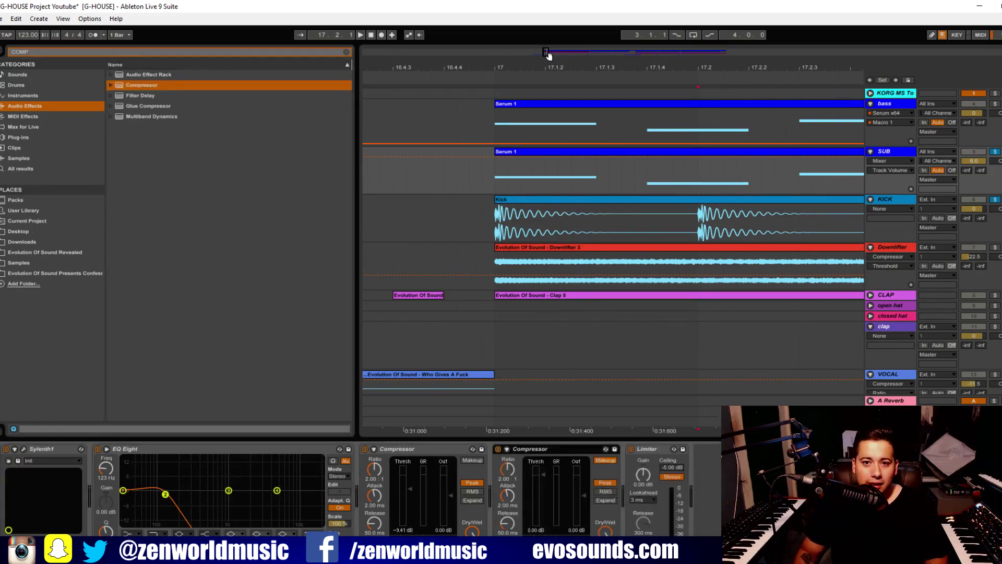
Examine the waveform and decay of the first kick at bar 17.
mouse_move(548, 55)
mouse_down()
mouse_move(548, 74)
mouse_move(545, 57)
mouse_up()
click(425, 237)
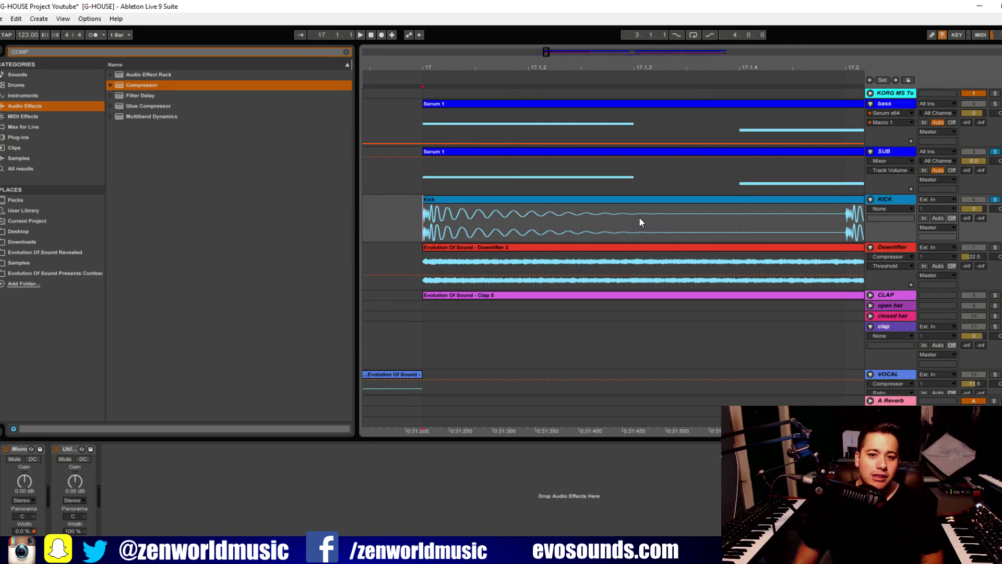
click(578, 203)
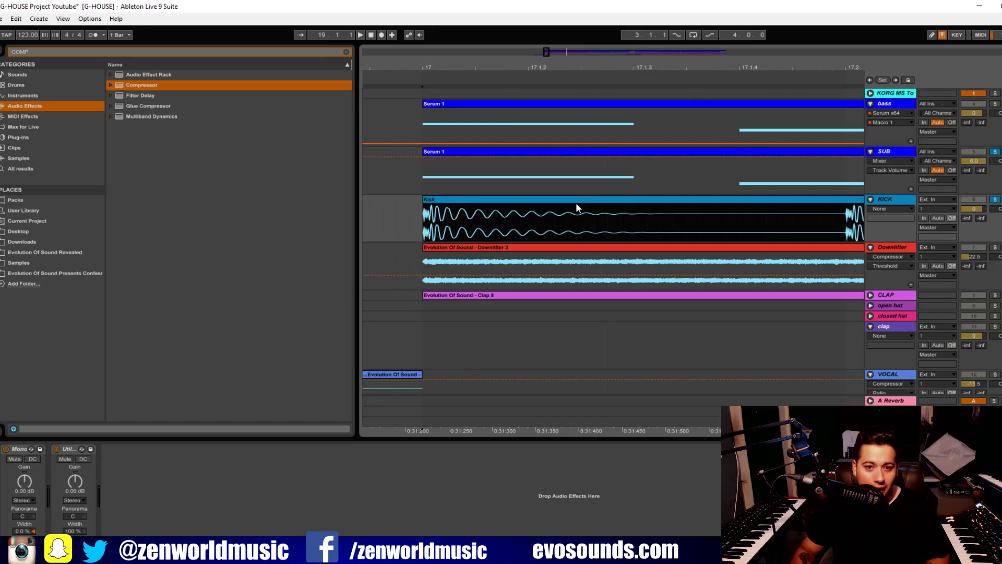
click(424, 208)
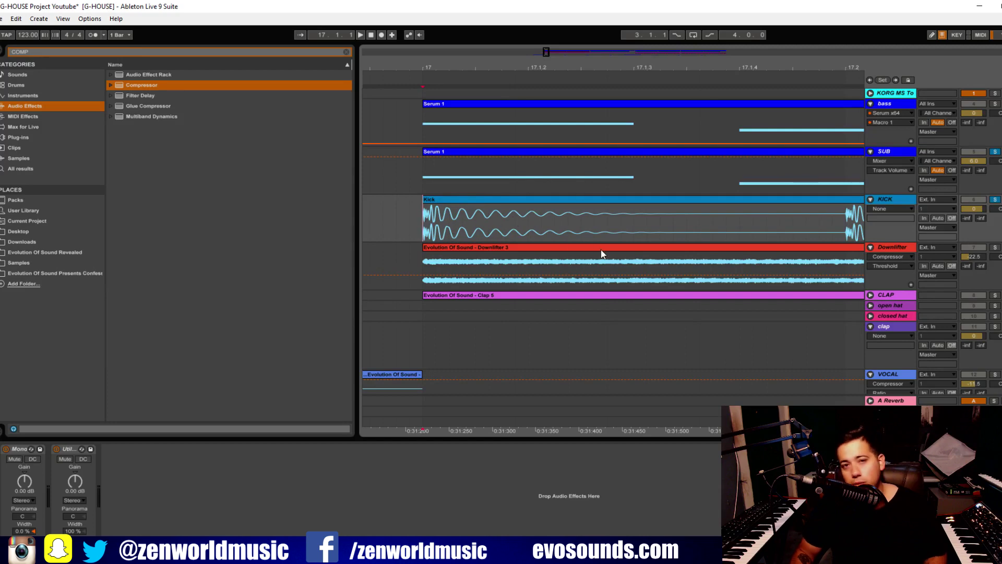
Enable the sidechain on the SUB track's new Compressor and set its audio source to KICK.
click(894, 148)
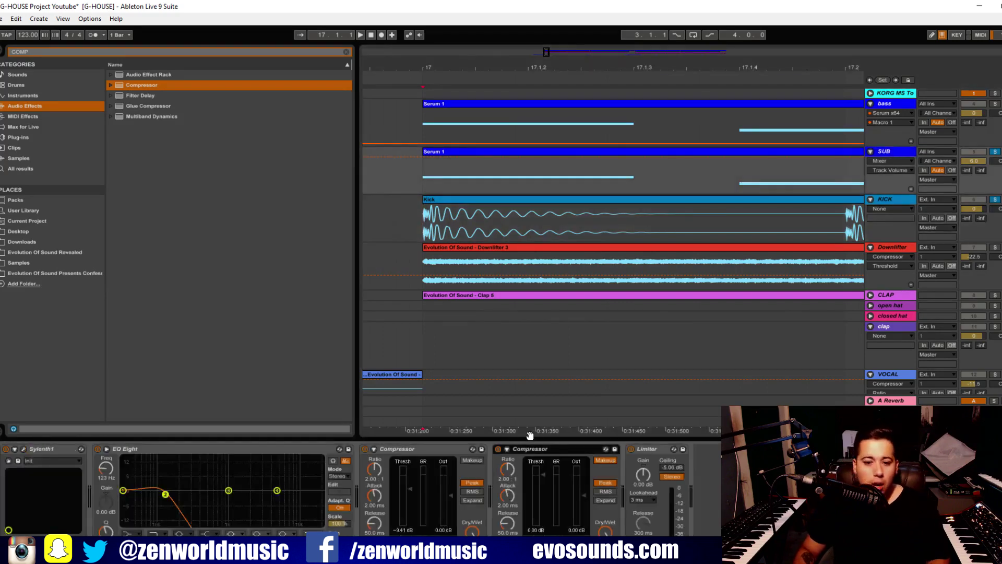
click(506, 449)
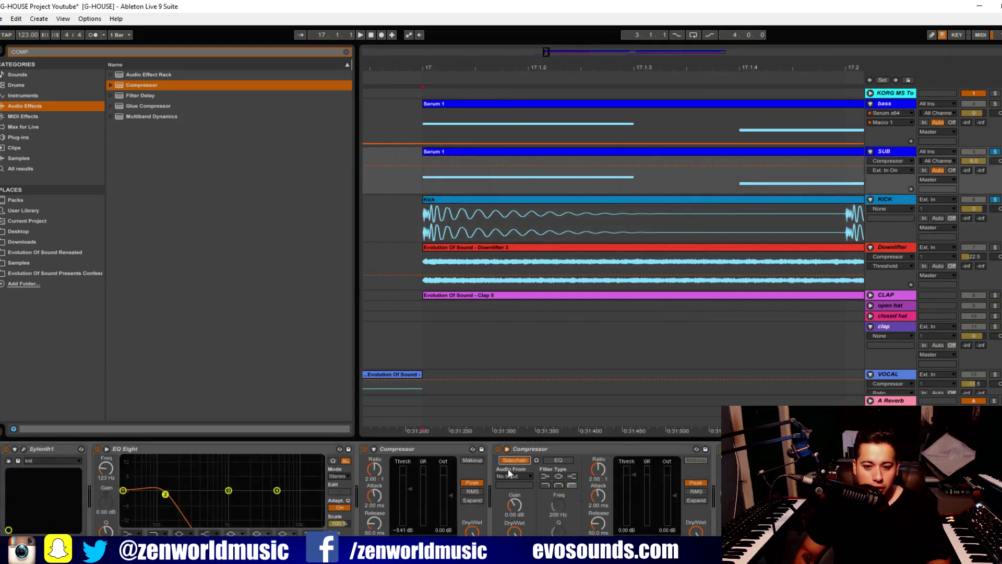
click(512, 476)
click(505, 371)
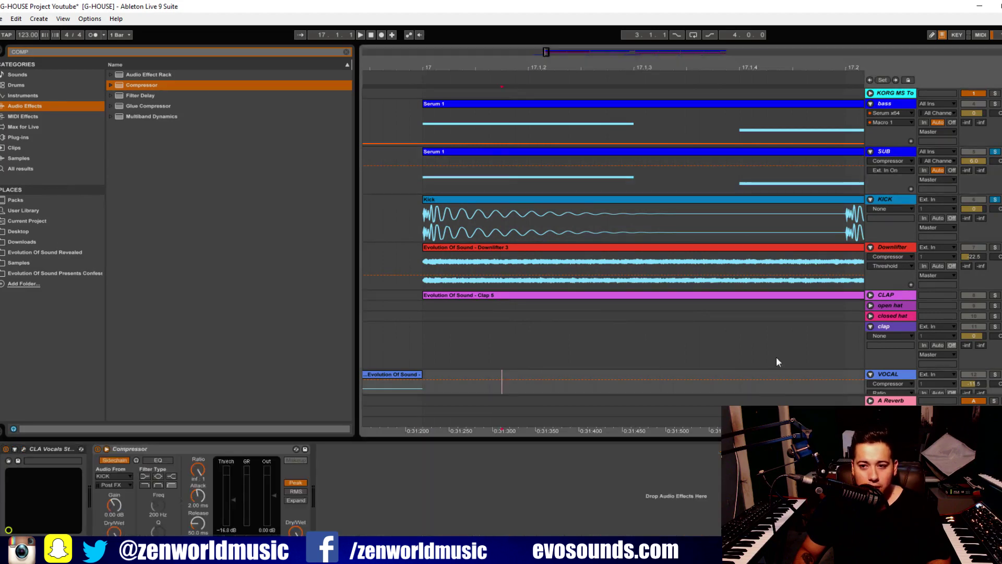
click(903, 209)
click(895, 157)
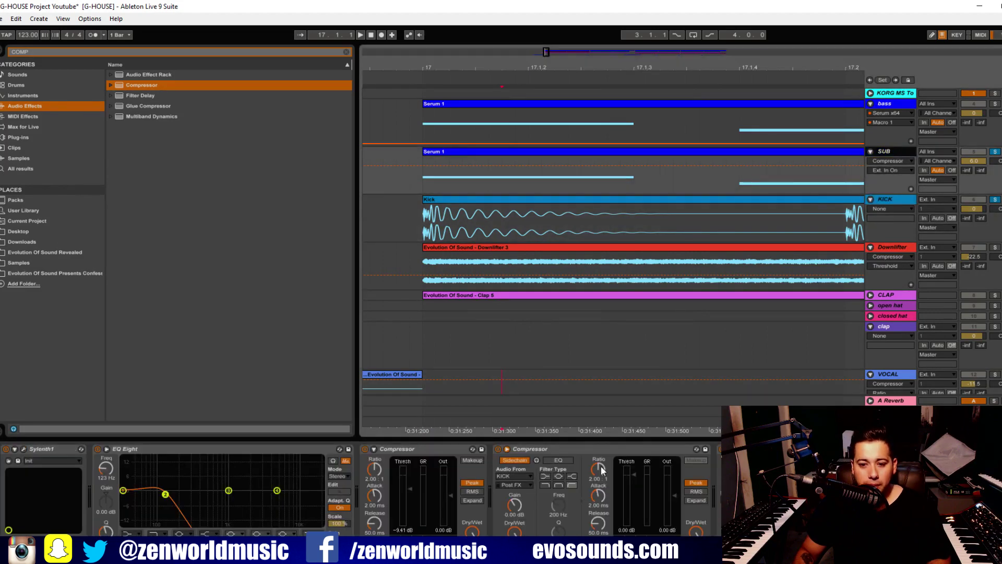
Lower the SUB sidechain Compressor's threshold to -30.0 dB during playback.
key(space)
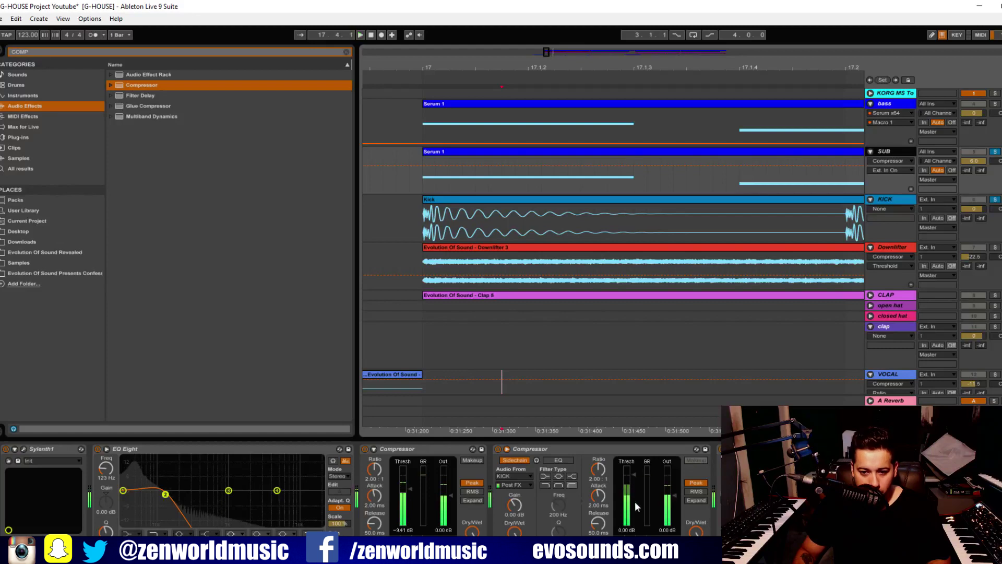
mouse_move(630, 471)
mouse_down()
mouse_move(630, 522)
mouse_move(629, 500)
mouse_up()
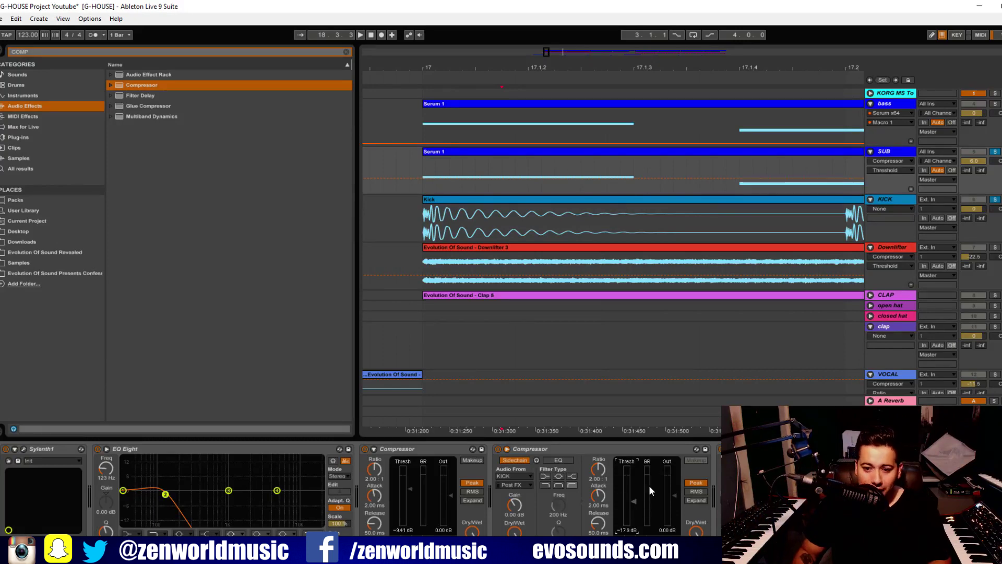
key(space)
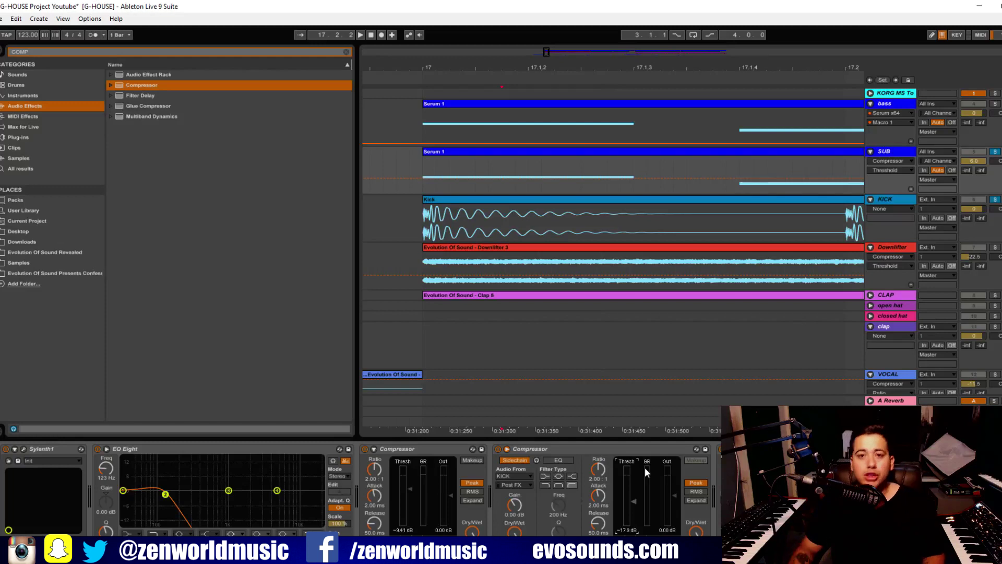
key(space)
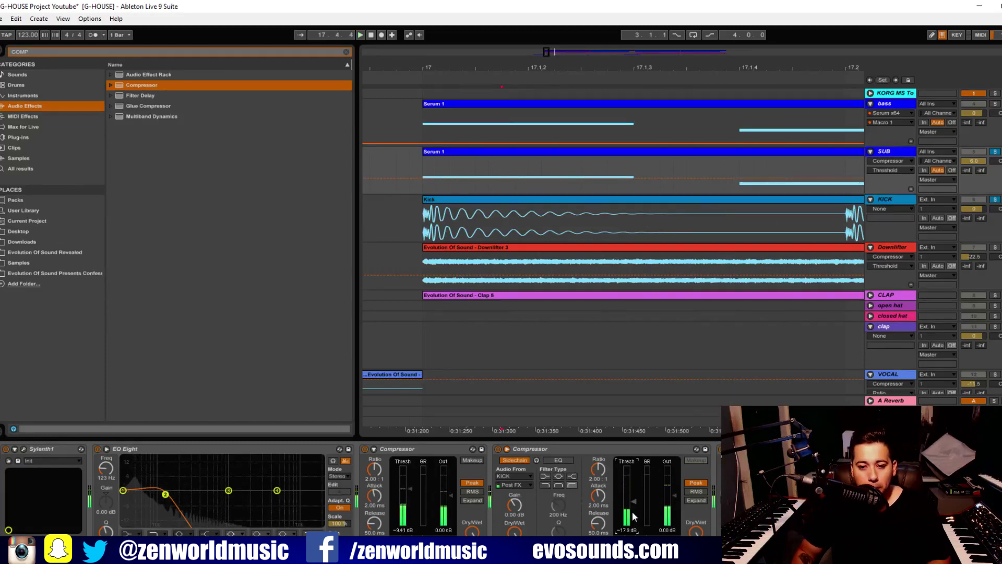
drag(631, 509, 633, 520)
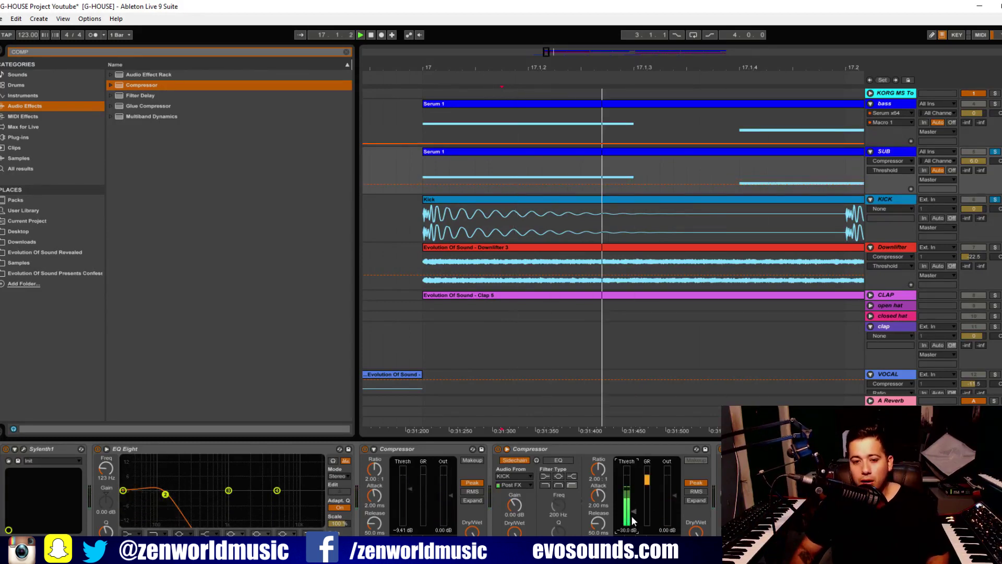
key(space)
Play the section with the Compressor's activity graph shown to examine the kick-driven gain reduction, and return to the level meters.
click(626, 461)
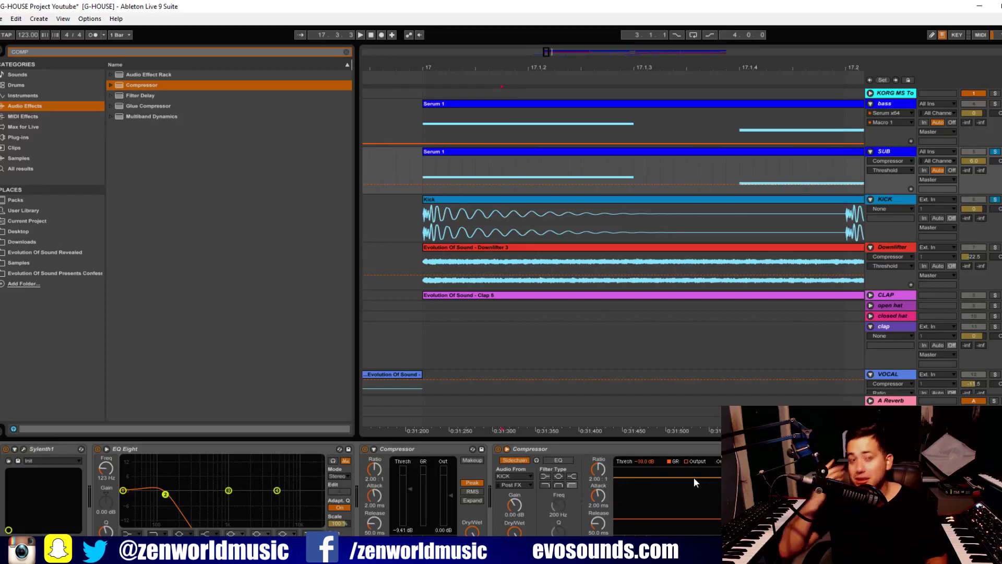
key(space)
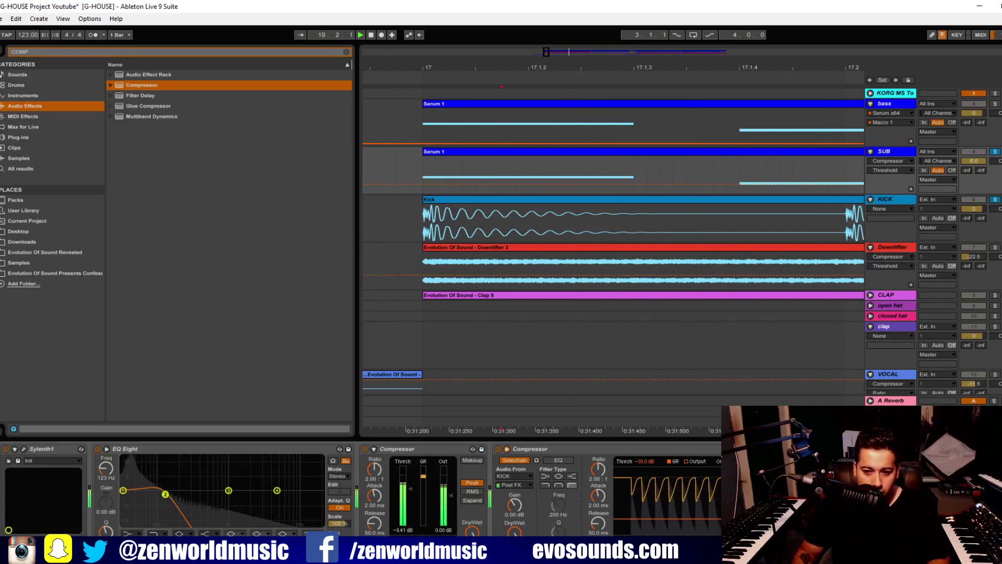
key(space)
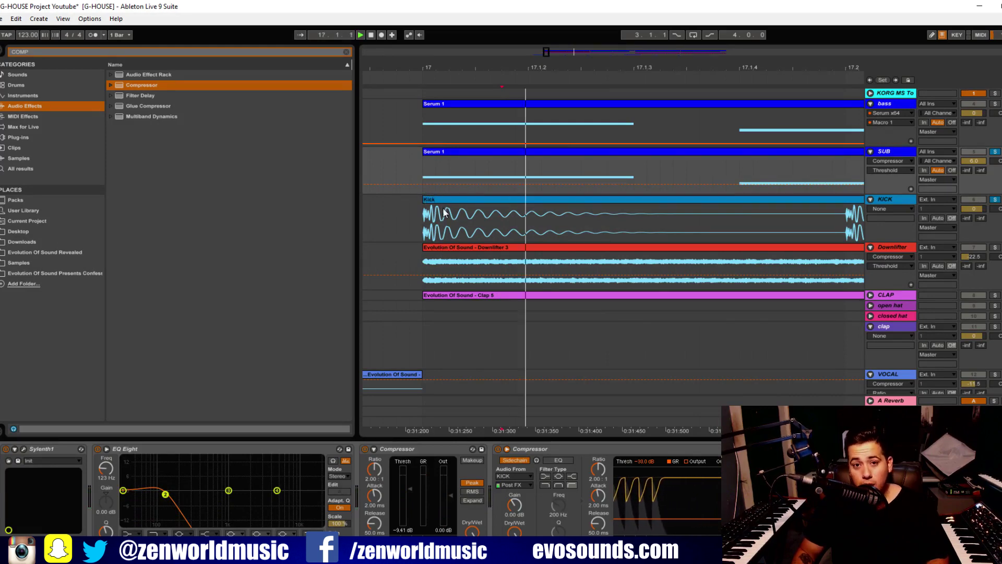
key(space)
key(space)
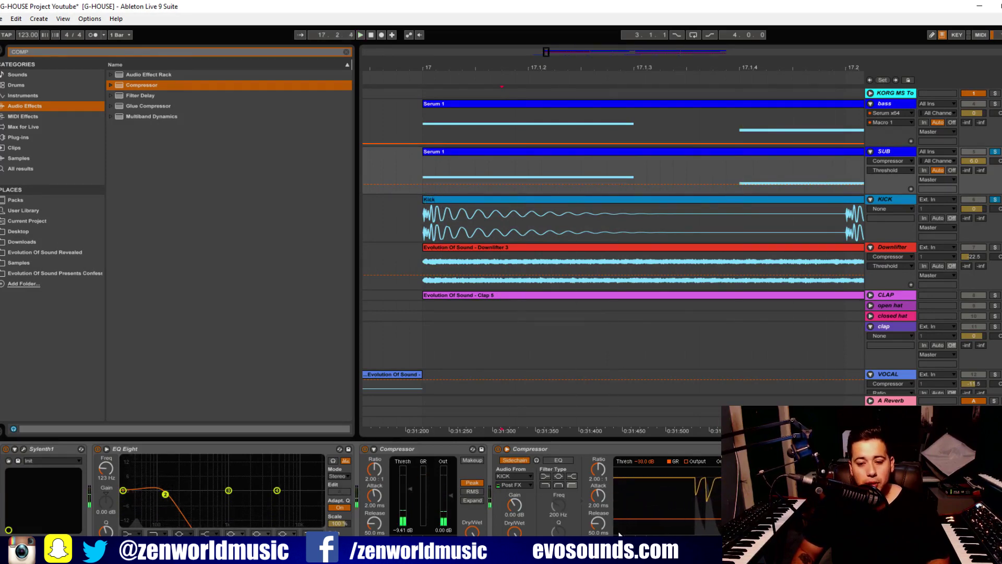
click(720, 485)
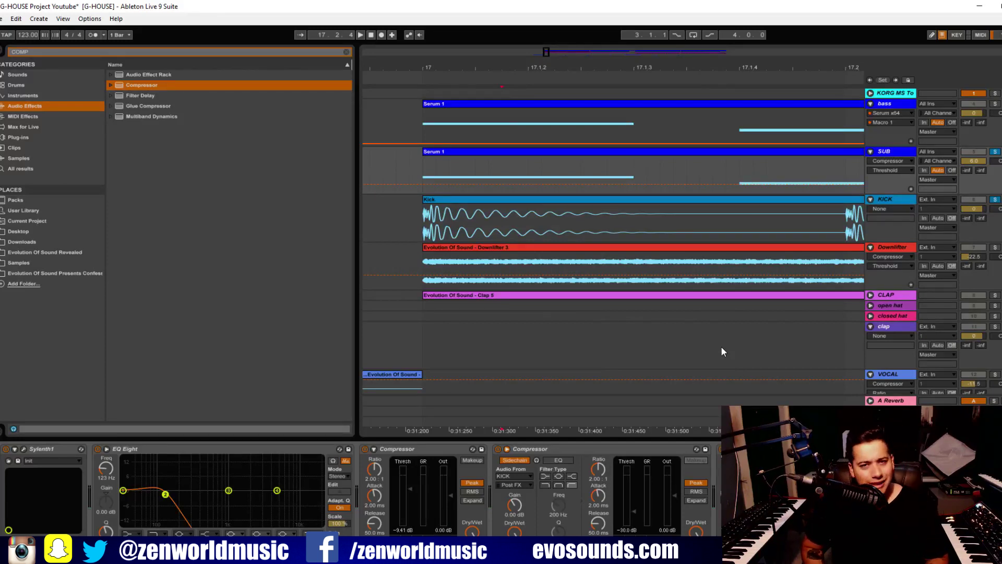
Unsolo the SUB track, solo the bass track, and play it with its device chain shown.
click(840, 143)
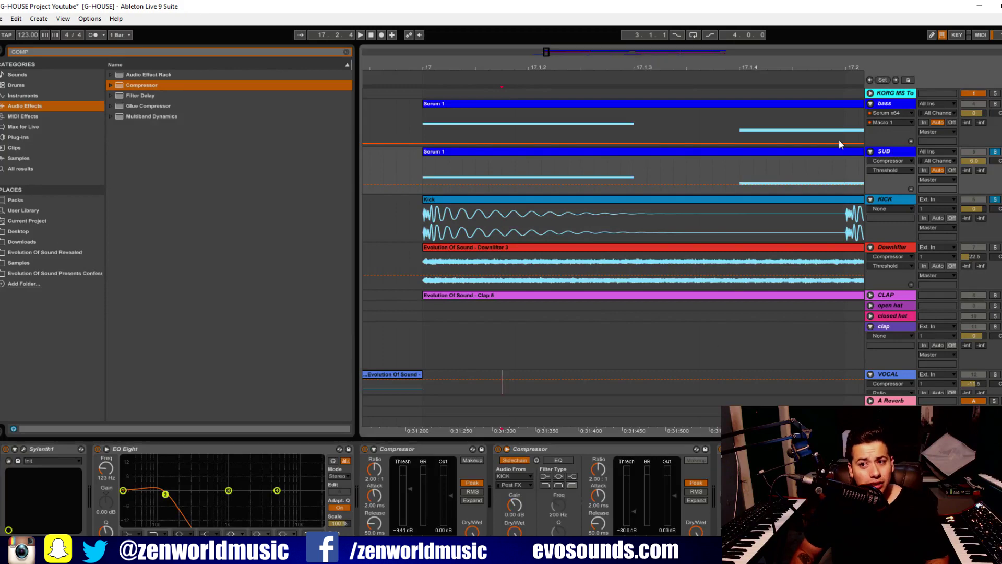
click(900, 133)
click(900, 153)
click(994, 152)
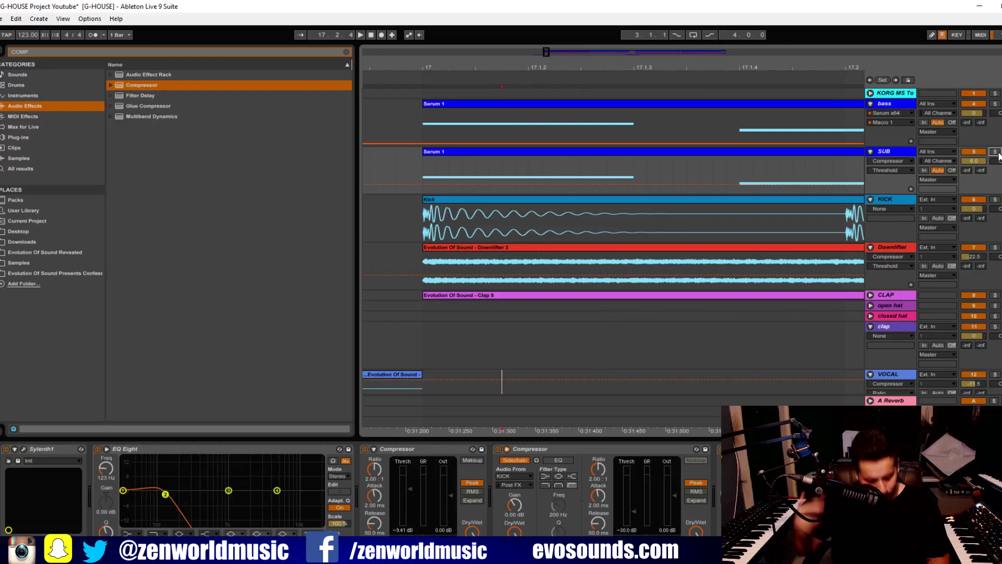
click(994, 104)
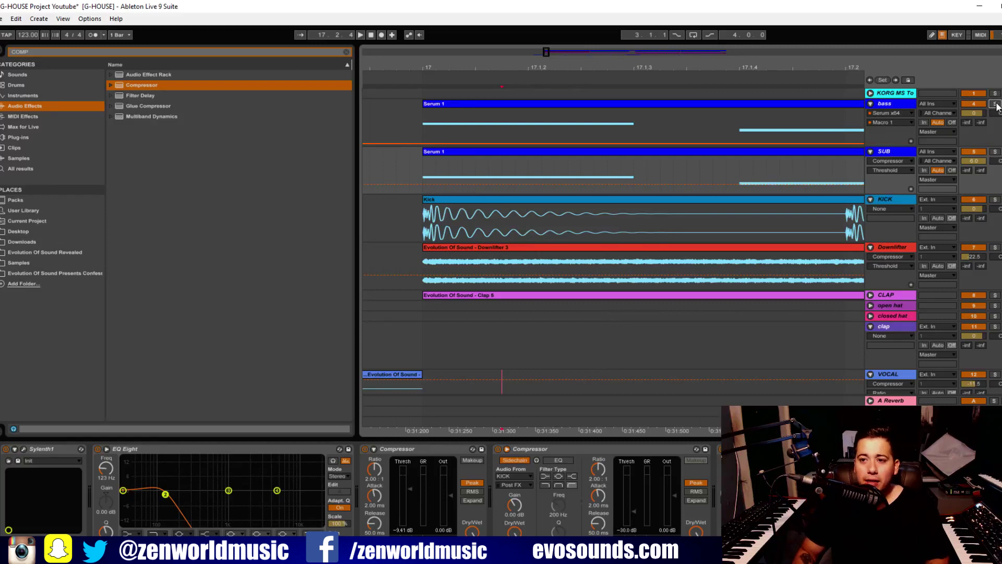
click(897, 107)
key(space)
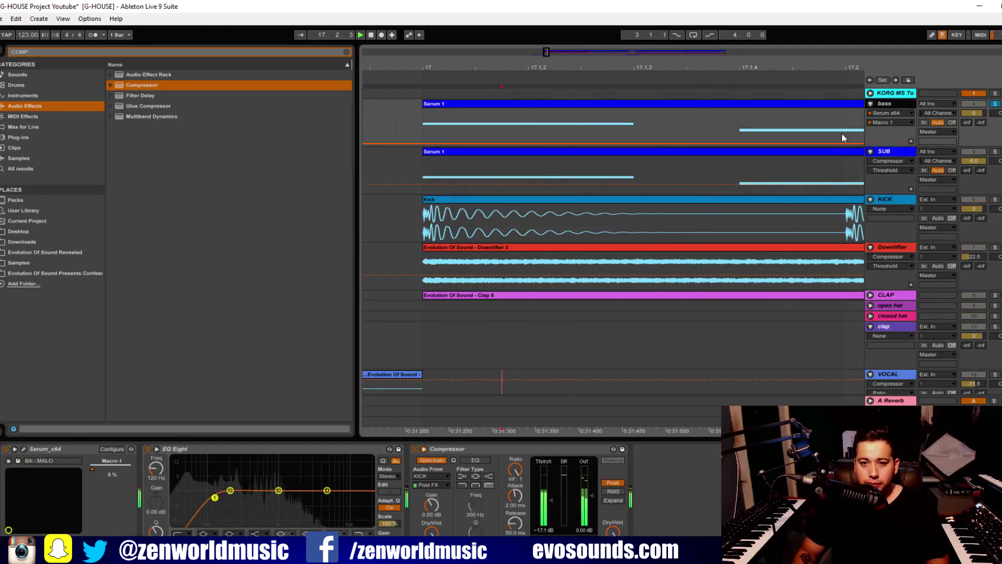
Add a Spectrum device at the end of the KICK track's chain and play the kick soloed to view its frequencies.
drag(553, 51, 567, 27)
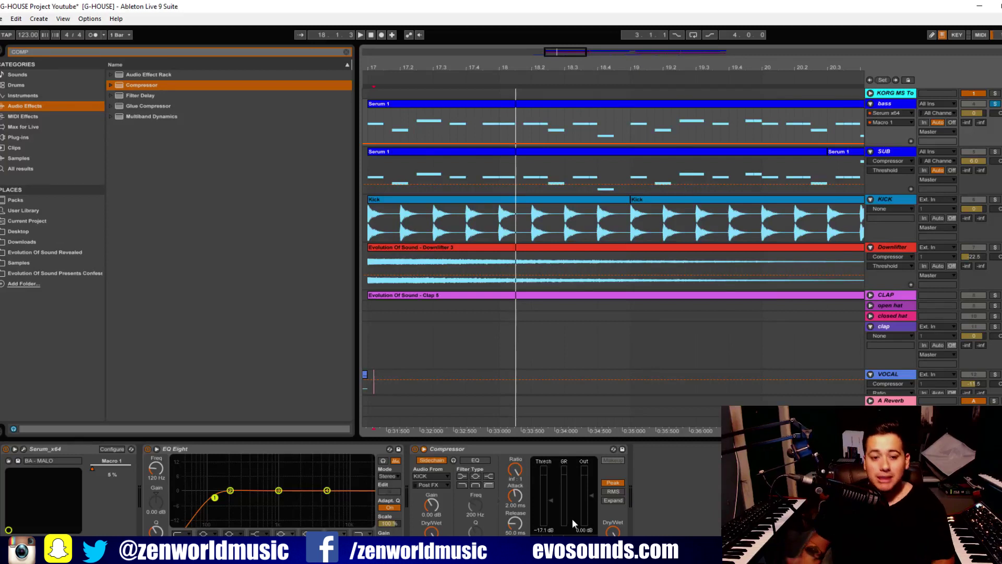
click(906, 197)
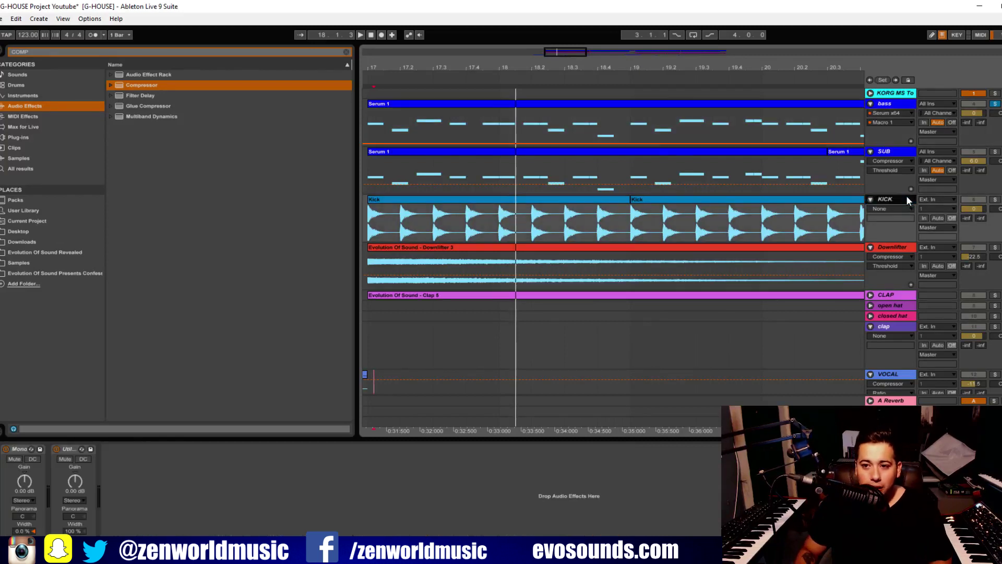
click(346, 53)
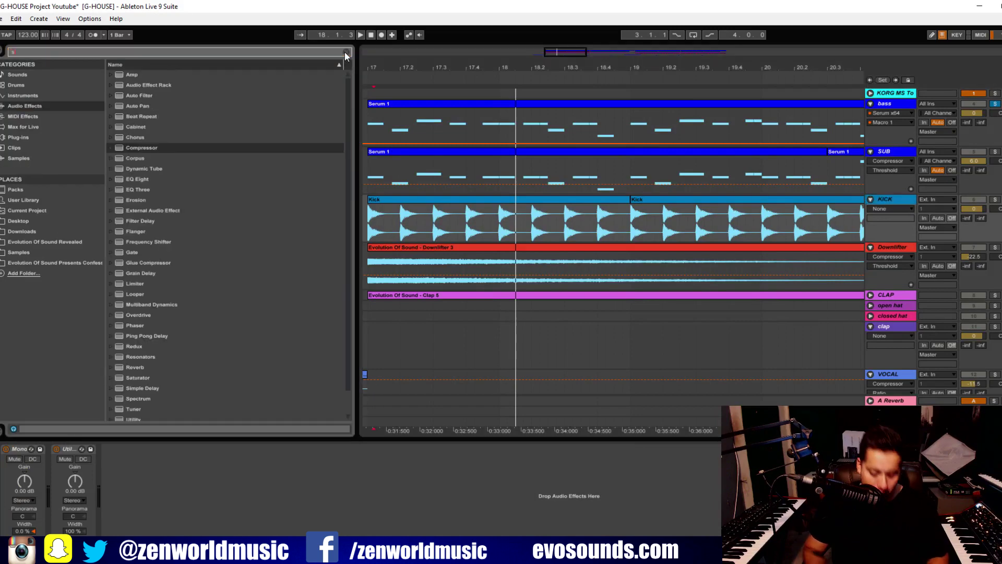
text(spec)
drag(154, 114, 187, 491)
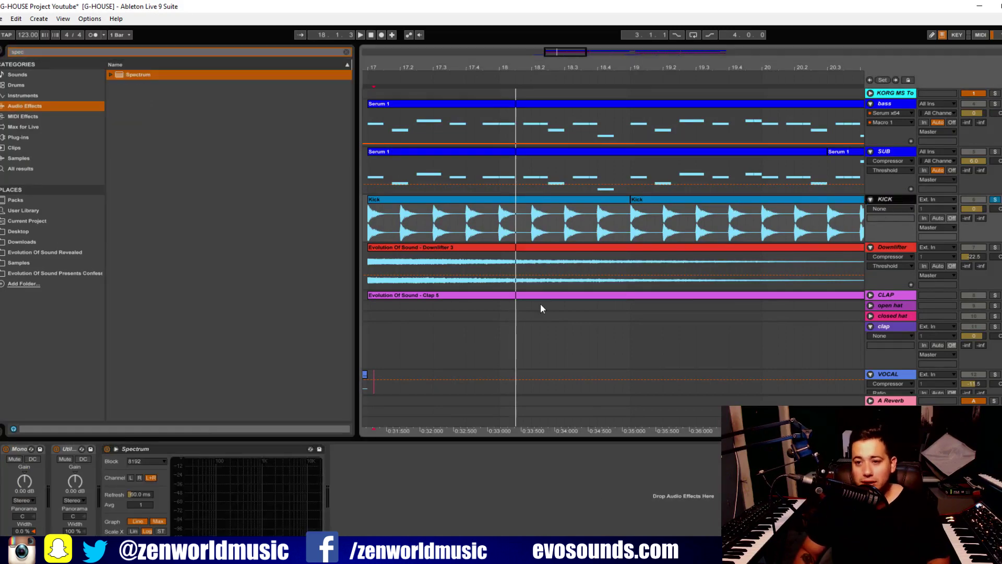
key(space)
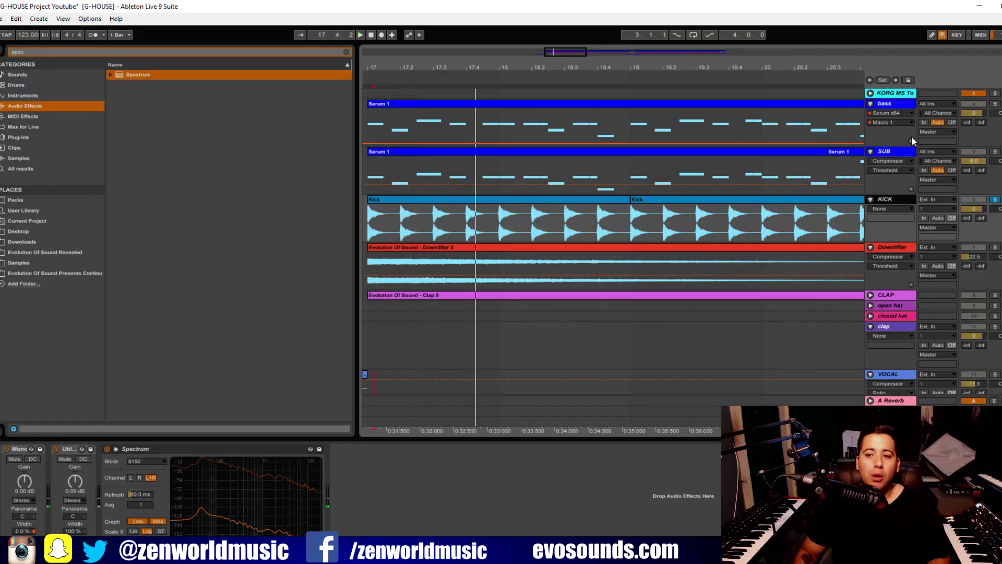
Raise the bass sidechain Compressor's threshold to -10.5 dB, play bass and KICK soloed together, and readjust the threshold to -14.9 dB.
click(889, 103)
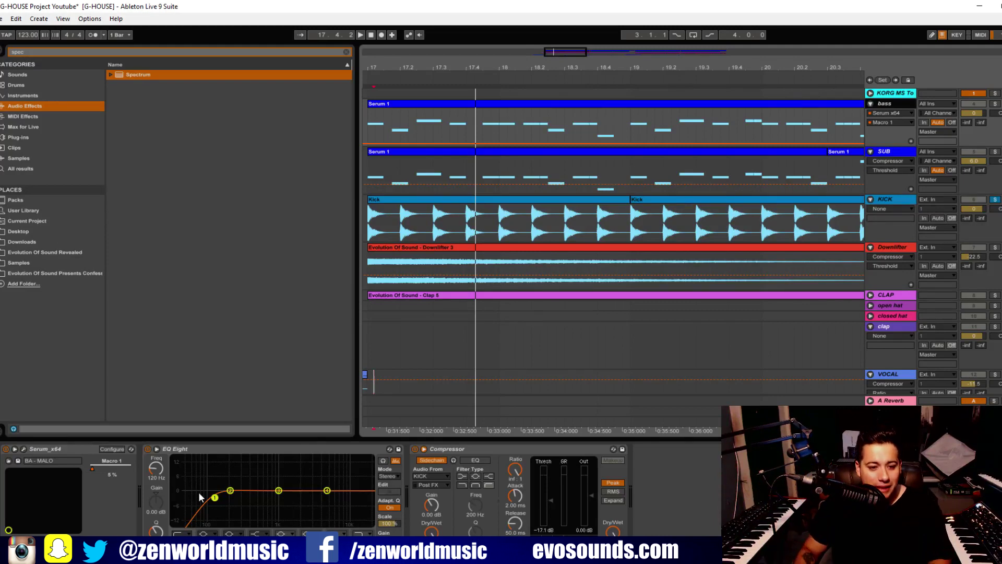
drag(554, 501, 541, 494)
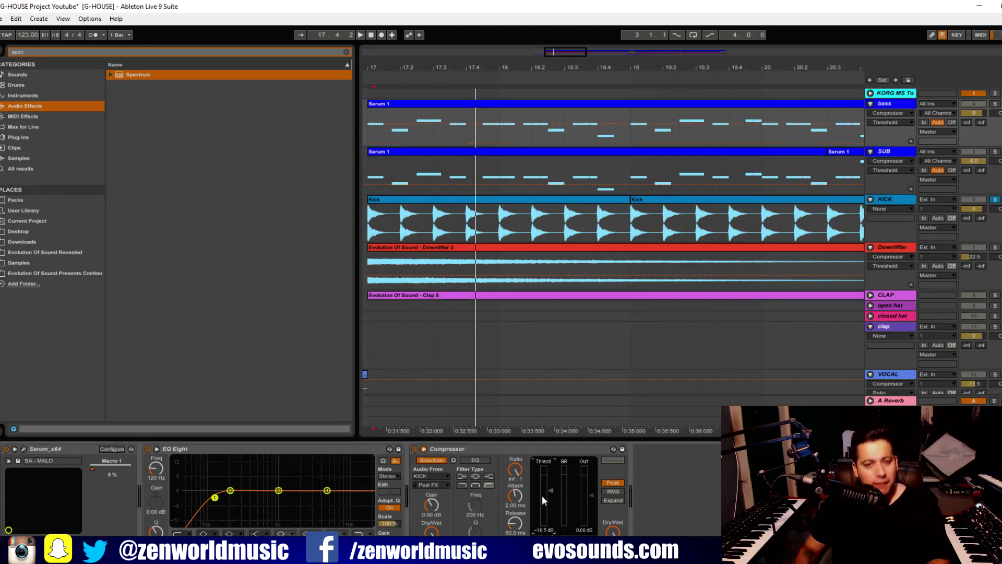
click(895, 93)
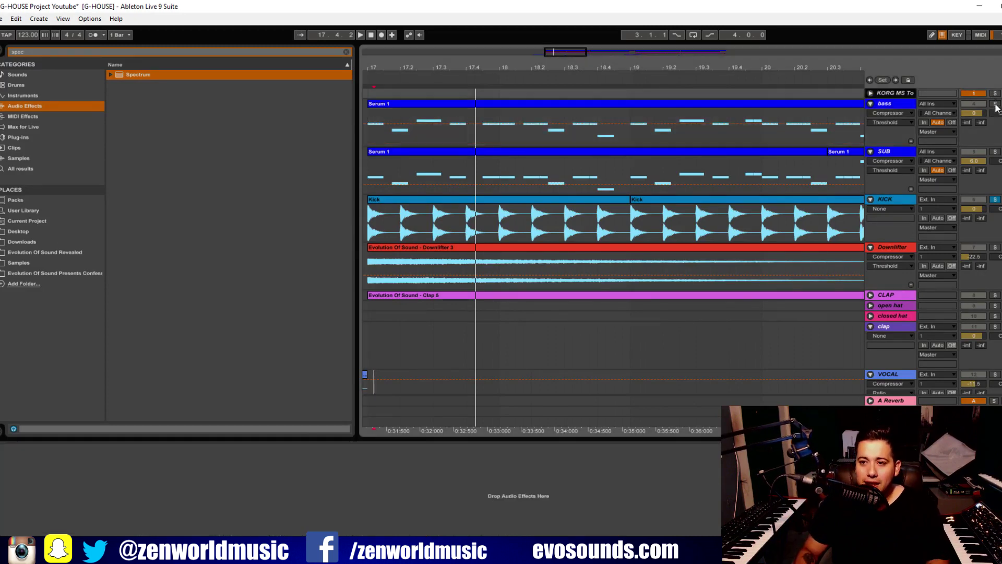
key(space)
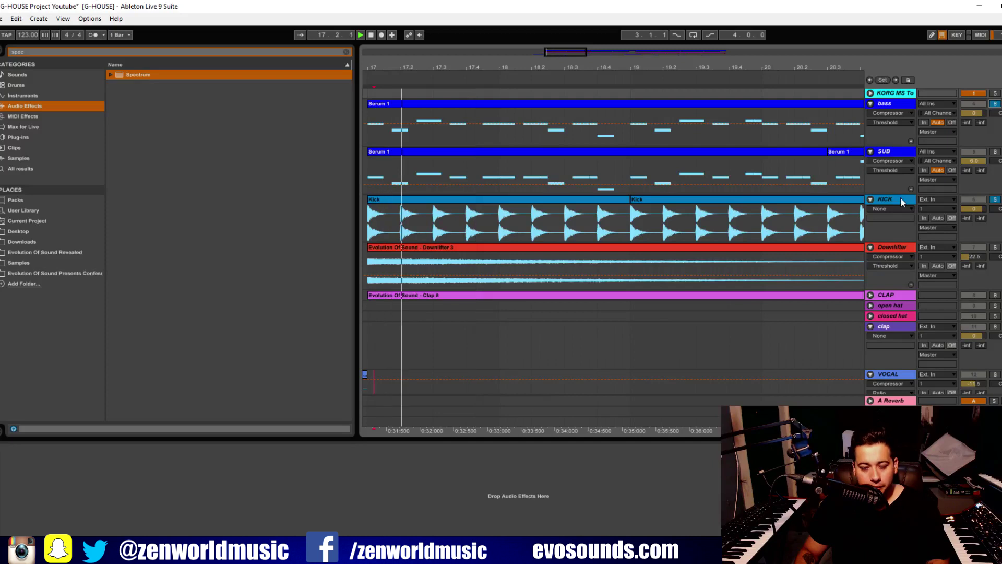
click(902, 112)
click(887, 146)
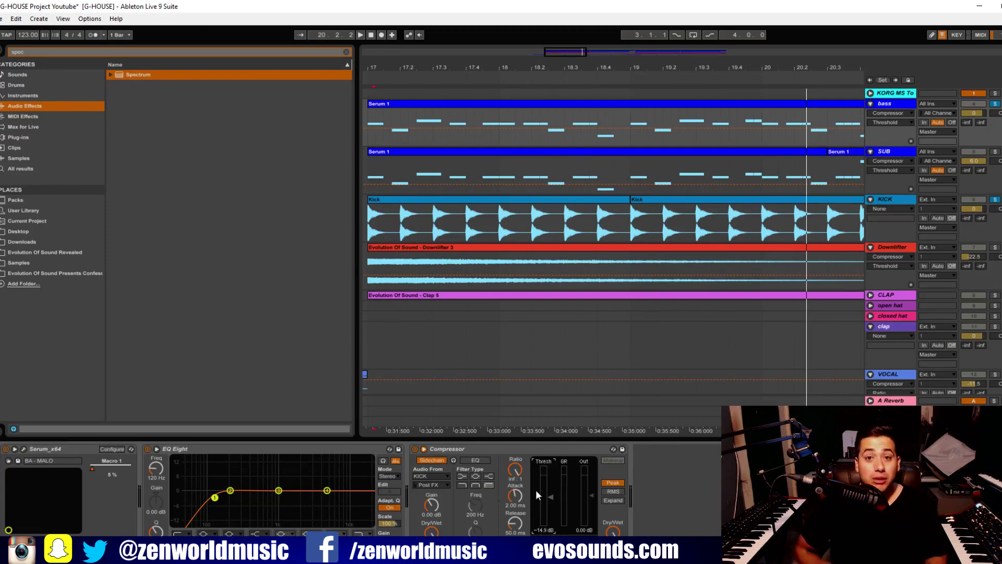
Review the wider arrangement along with the device chains of the KICK and SUB tracks.
drag(571, 56, 646, 55)
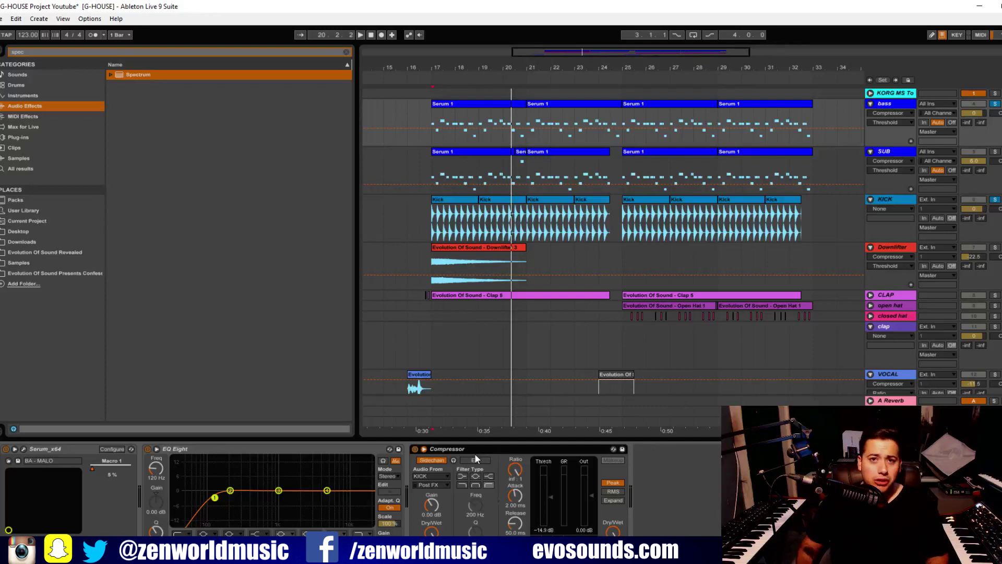
drag(667, 61, 666, 48)
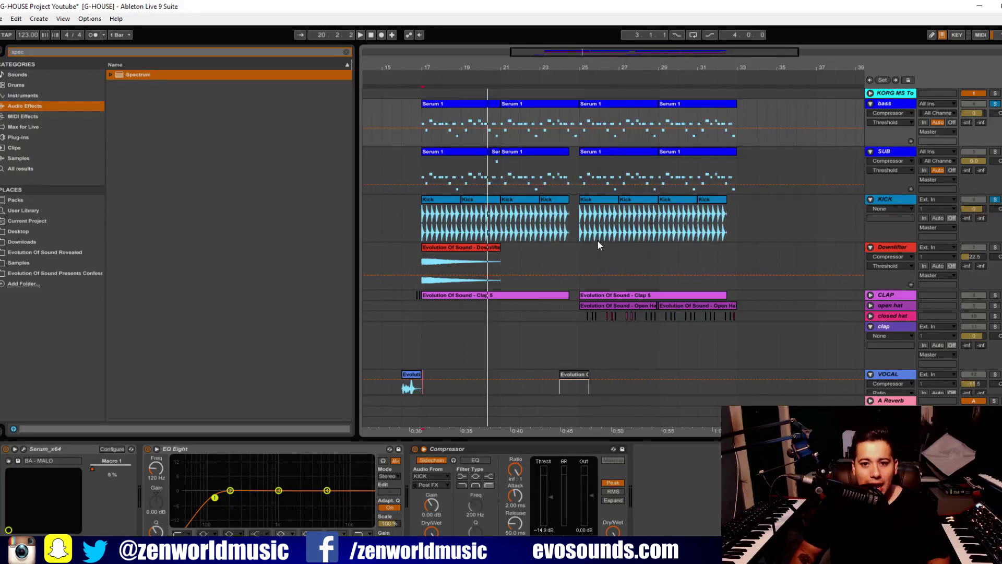
click(577, 225)
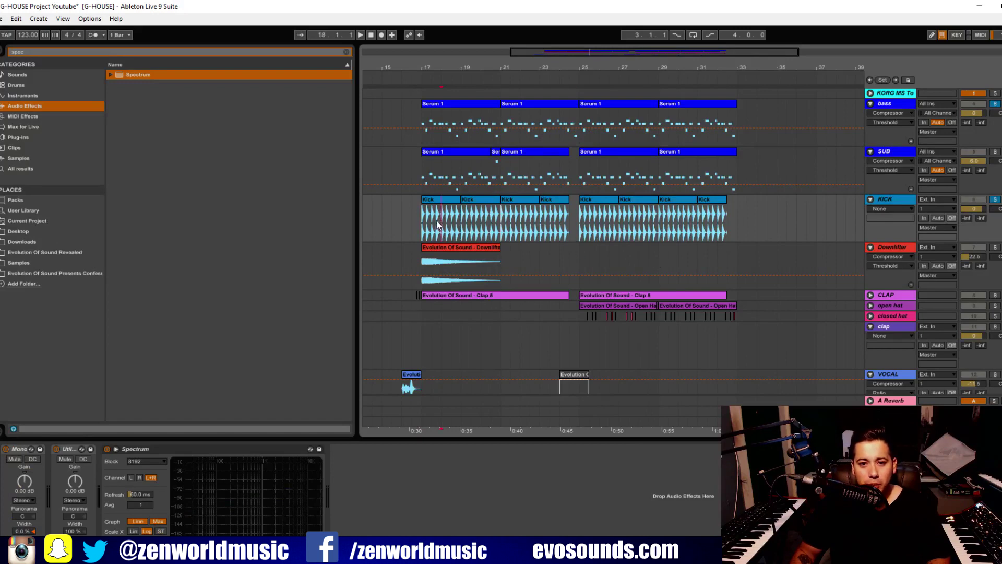
click(894, 147)
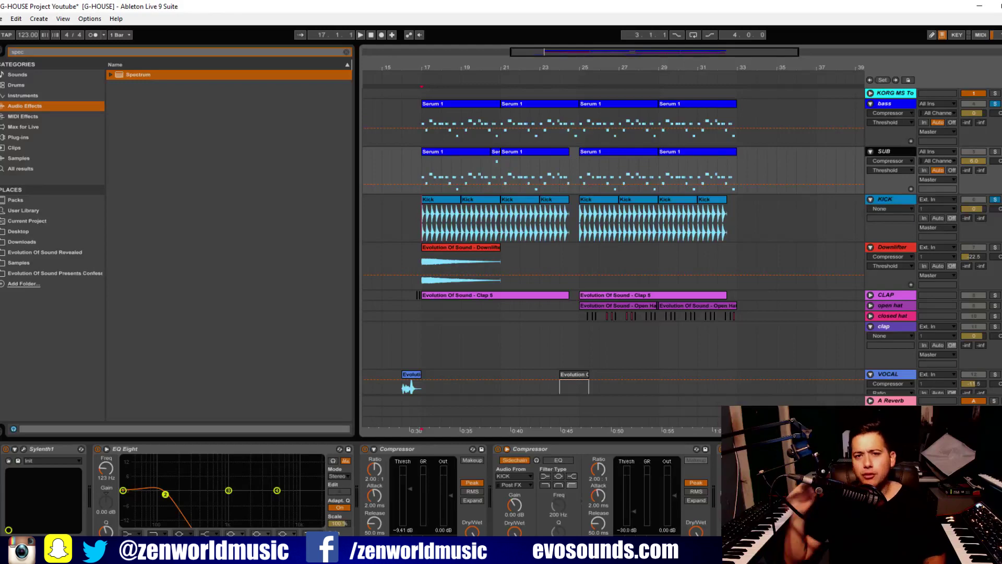
key(alt+Tab)
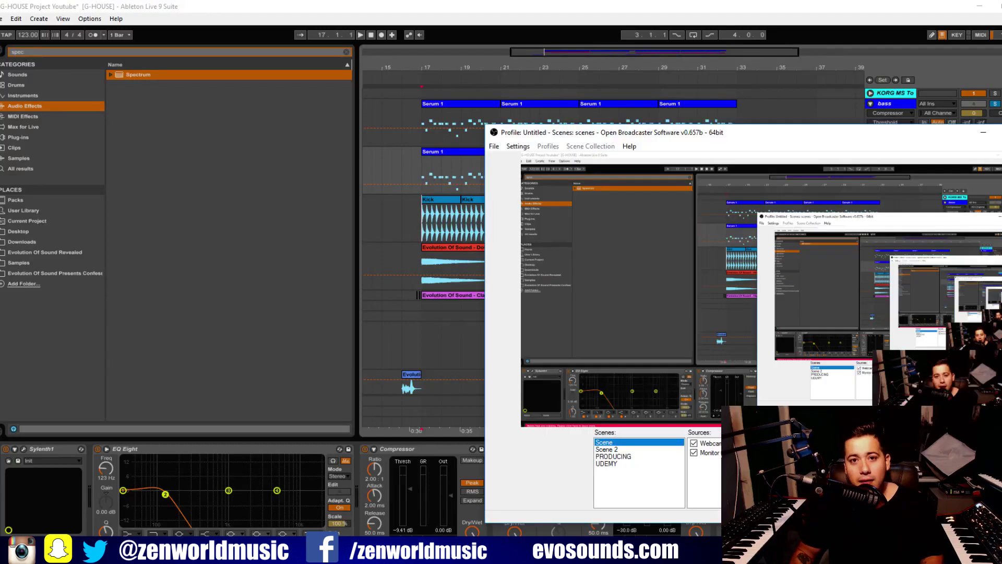